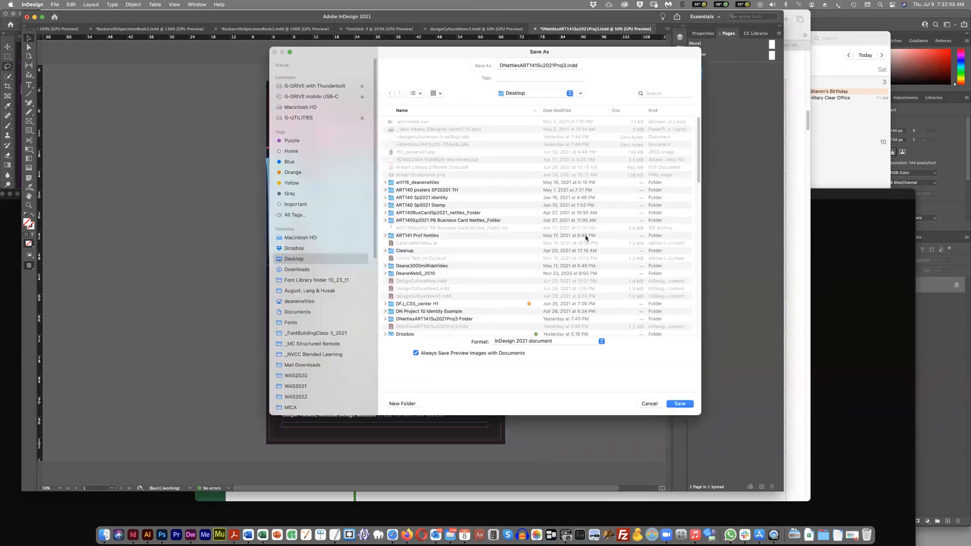
# Step: Save the document on the desktop under the designer's first initial and surname followed by ART141Su2021Proj3, replacing the existing file
pyautogui.click(543, 66)
pyautogui.moveTo(564, 67); pyautogui.dragTo(498, 70)
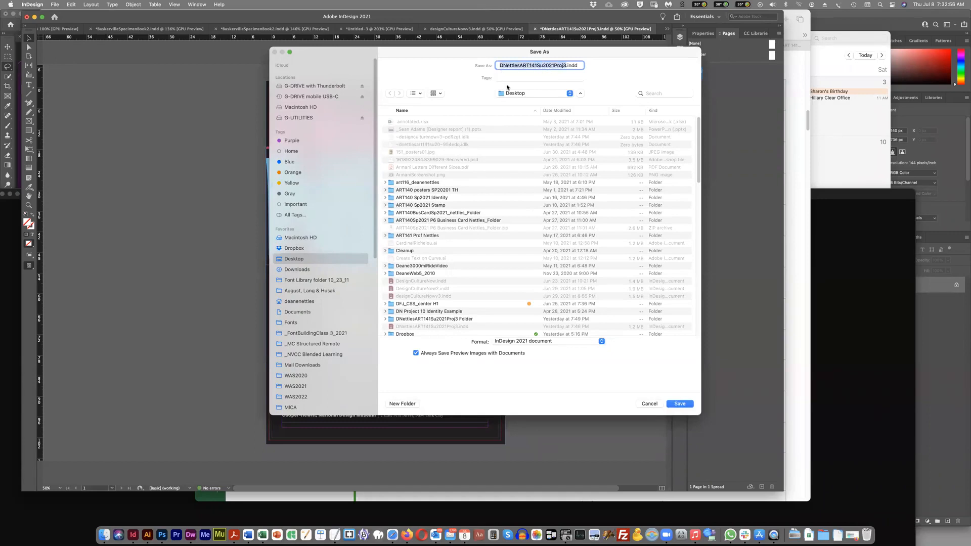
pyautogui.write('DNettlesART')
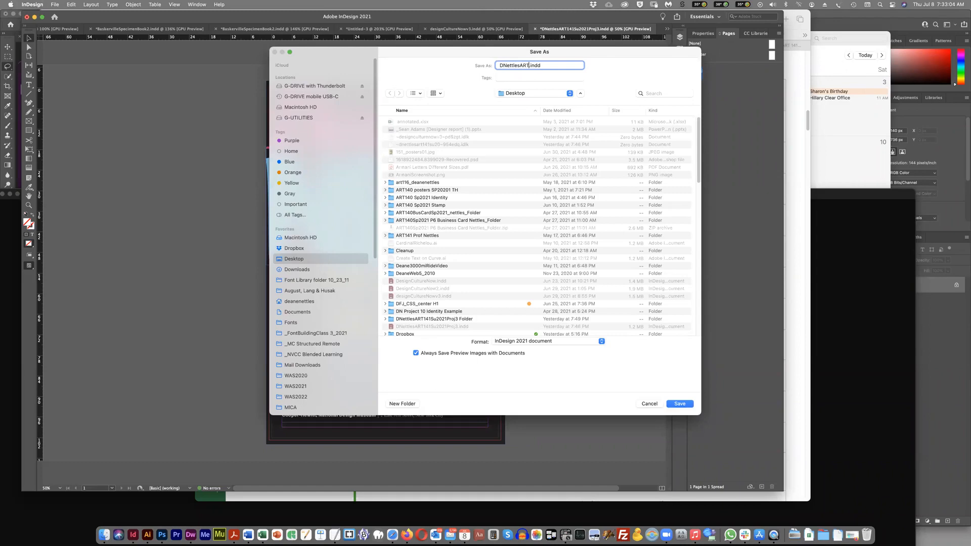
pyautogui.write('141Su2021')
pyautogui.write('Proj4')
pyautogui.press('BackSpace')
pyautogui.write('3')
pyautogui.scroll(-1, 512, 116)
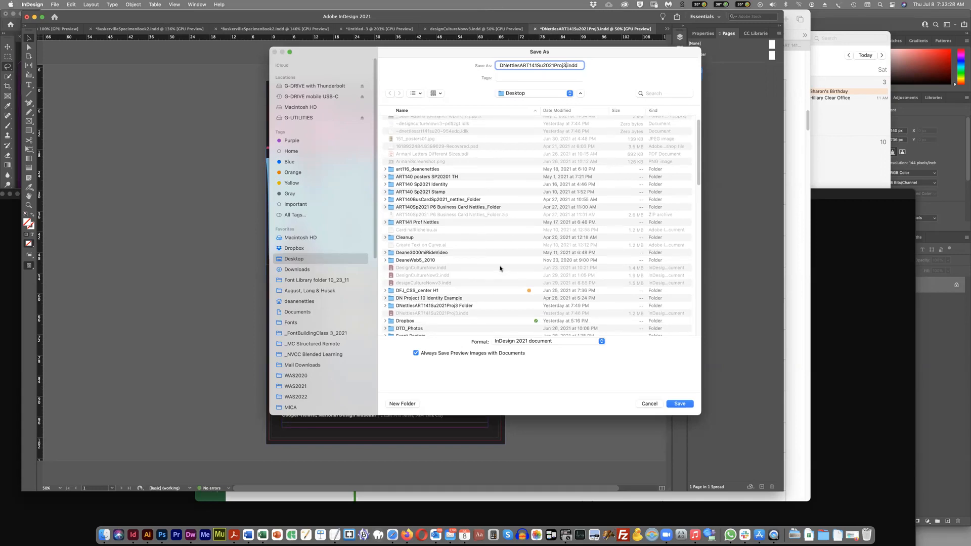
pyautogui.click(679, 404)
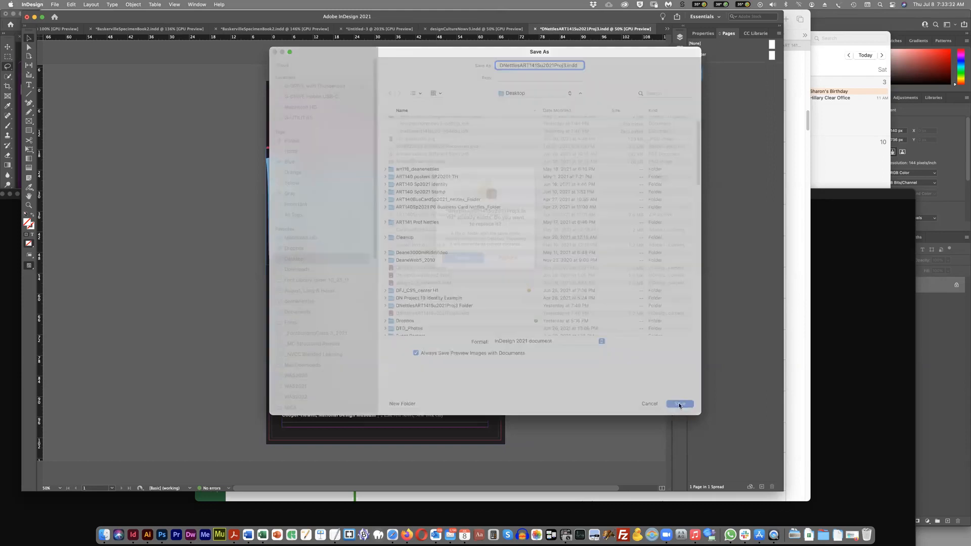
pyautogui.click(504, 270)
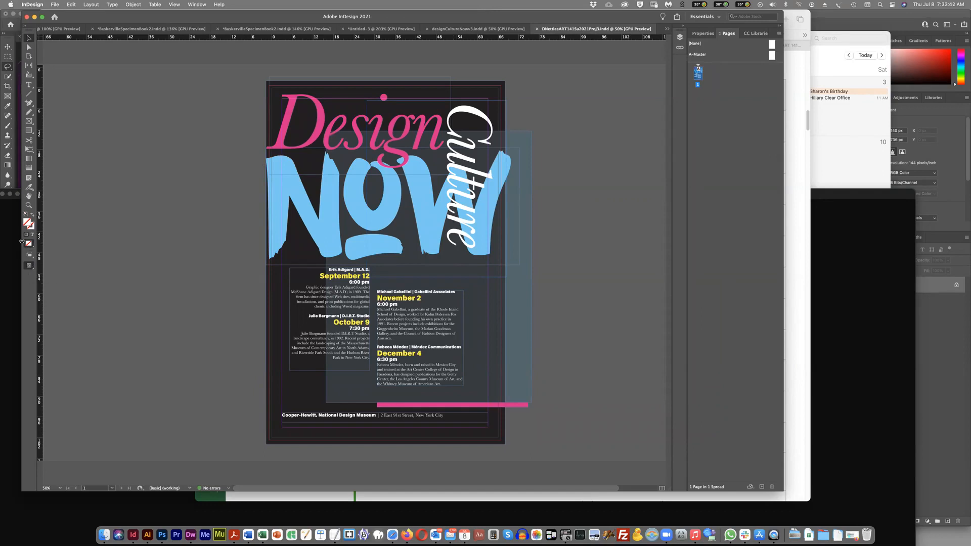
# Step: Show the poster in Normal screen mode and pull the black background's upper-left corner in to the red bleed guide
pyautogui.click(28, 267)
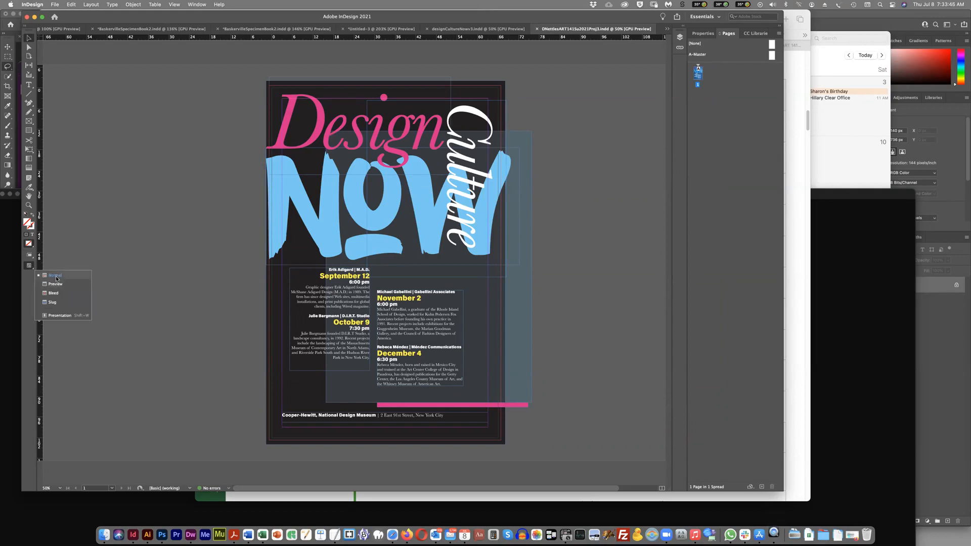
pyautogui.click(56, 278)
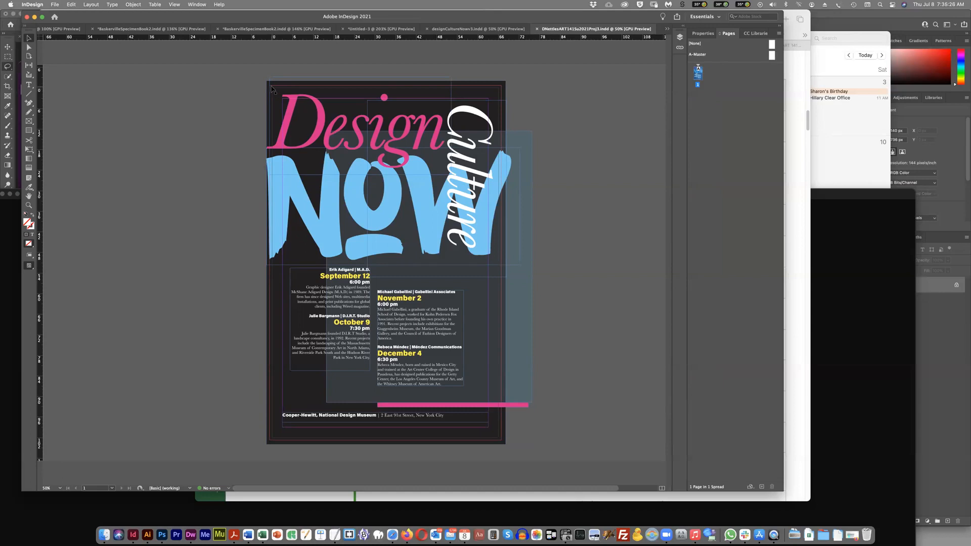
pyautogui.moveTo(262, 74); pyautogui.dragTo(308, 120)
pyautogui.scroll(-5, 283, 158)
pyautogui.hscroll(-3, 283, 158)
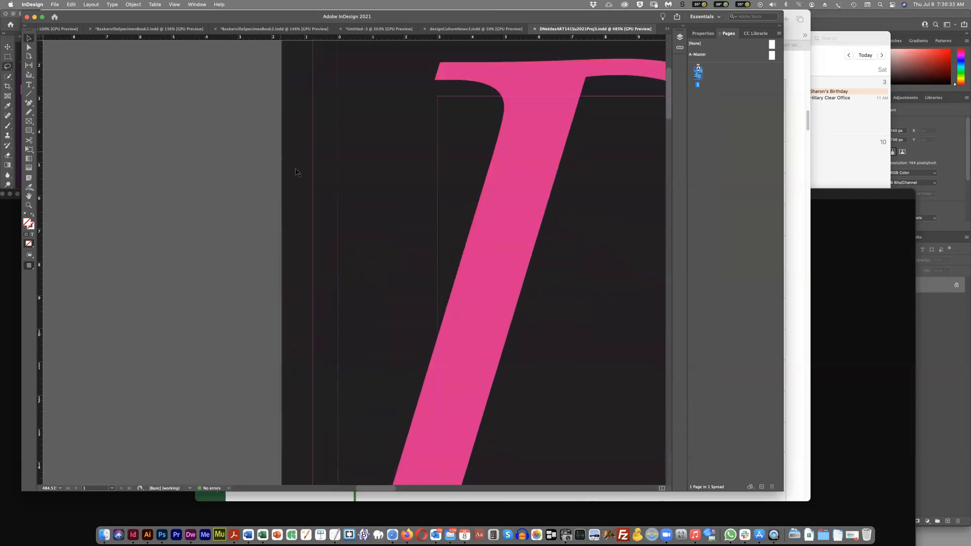
pyautogui.scroll(5, 371, 125)
pyautogui.hscroll(3, 372, 125)
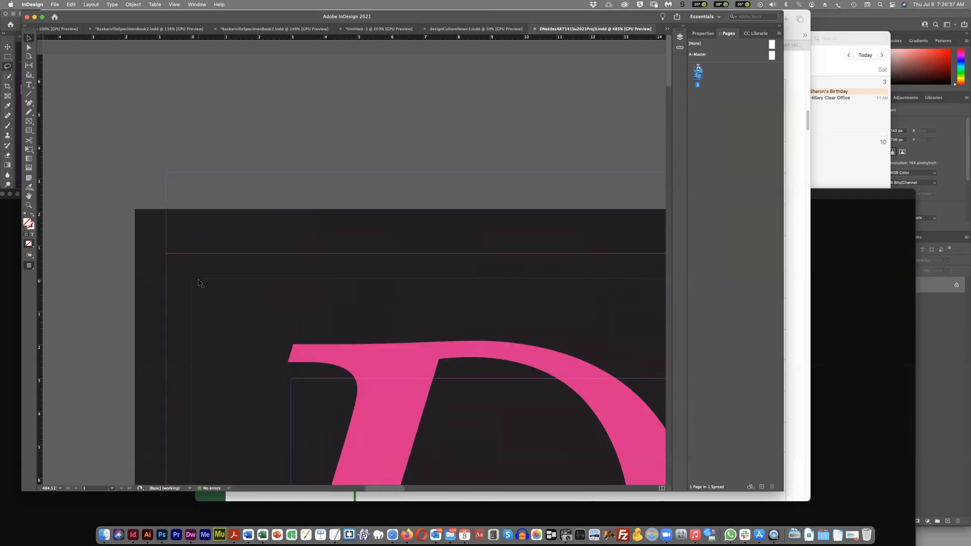
pyautogui.moveTo(147, 220); pyautogui.dragTo(166, 254)
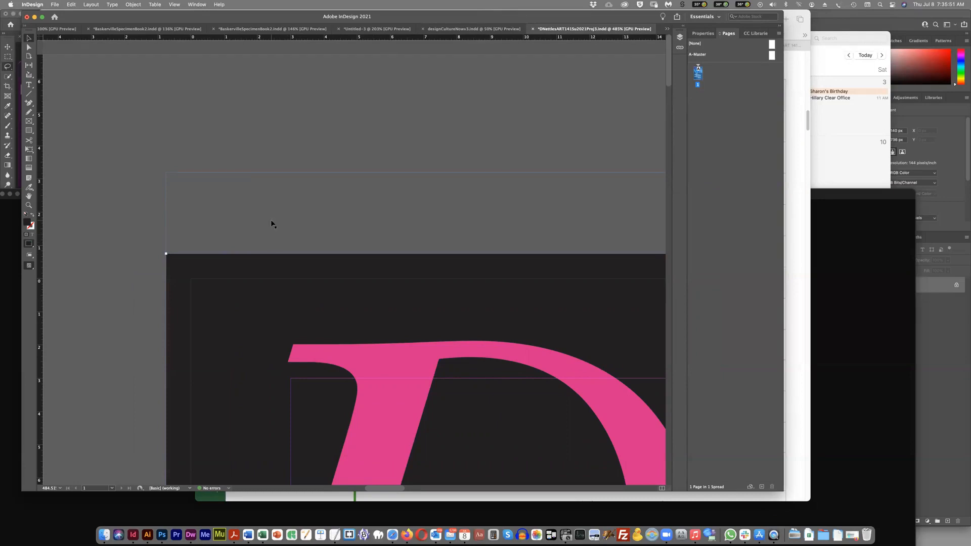
pyautogui.press('super+0')
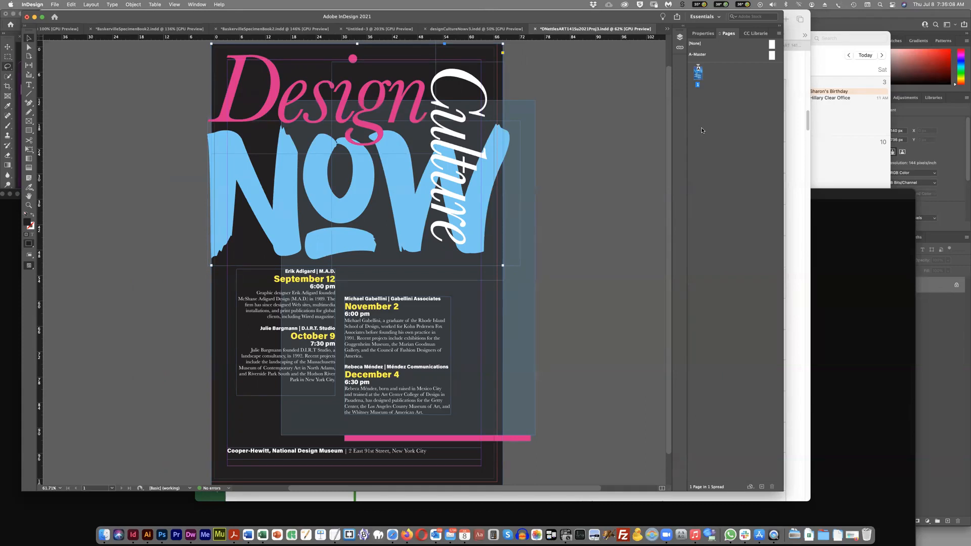
# Step: Add a blank A-Master page after page 1 and delete it, repeating the addition and deletion once
pyautogui.click(701, 77)
pyautogui.moveTo(703, 100); pyautogui.dragTo(700, 103)
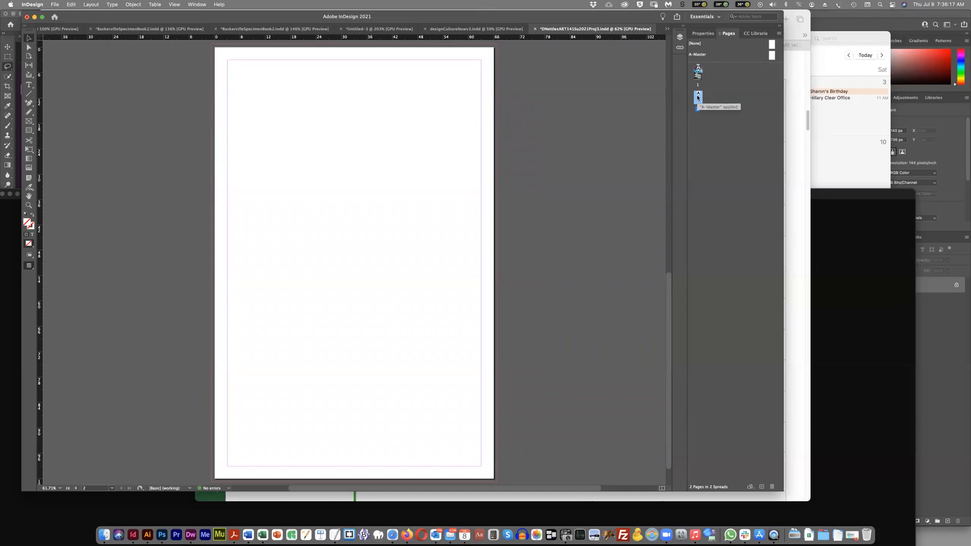
pyautogui.click(734, 105)
pyautogui.click(696, 100)
pyautogui.click(773, 487)
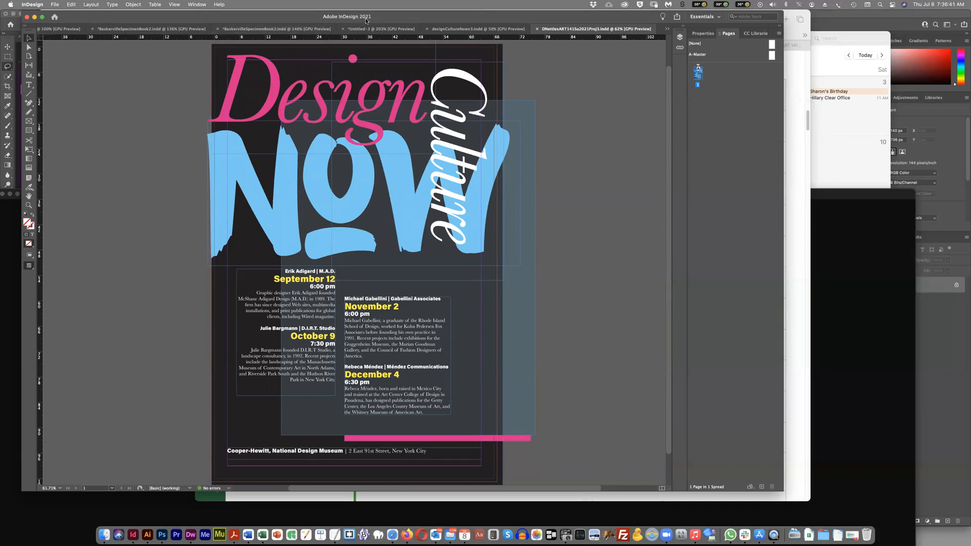
pyautogui.moveTo(771, 55); pyautogui.dragTo(698, 97)
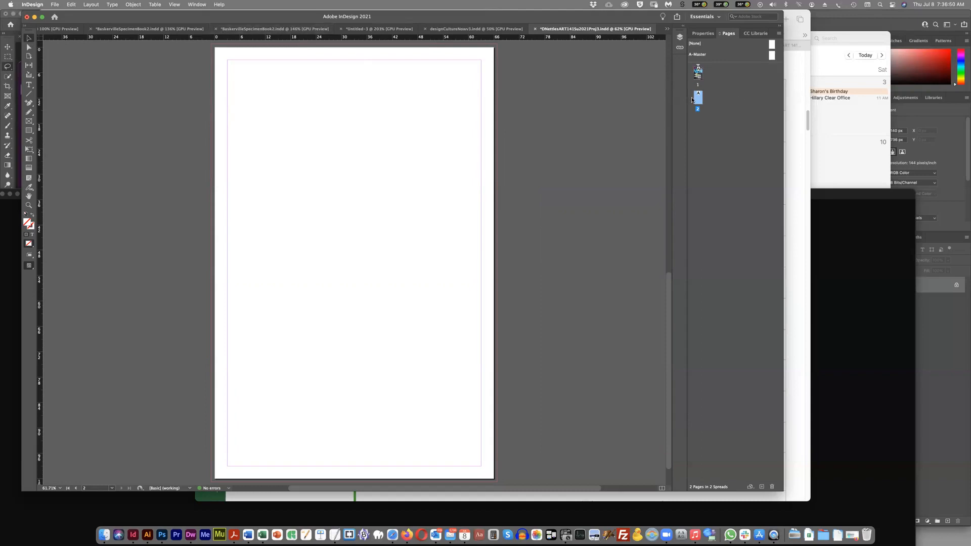
pyautogui.click(772, 485)
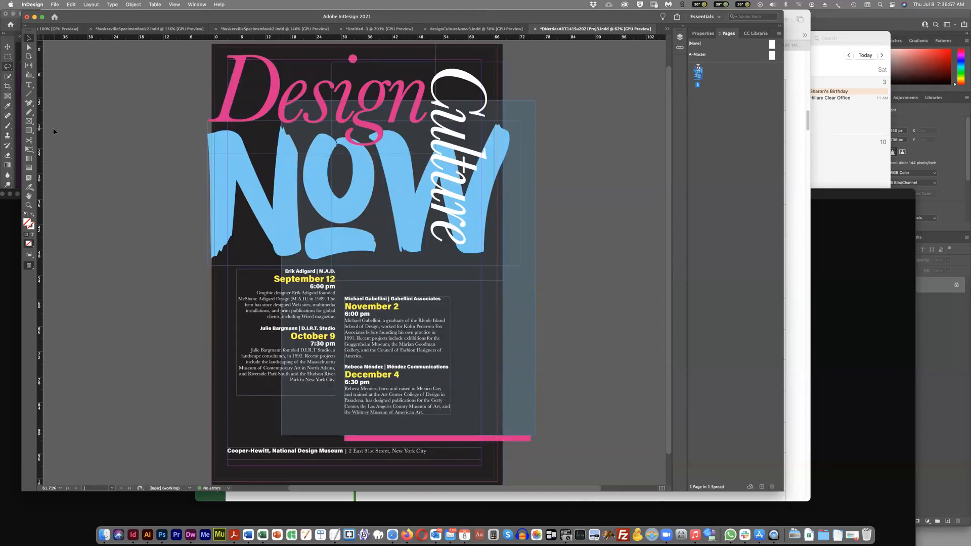
# Step: Save the poster, view the converted BaskervilleSpecimenBook2.indd document and return to the poster
pyautogui.press('super+s')
pyautogui.click(253, 30)
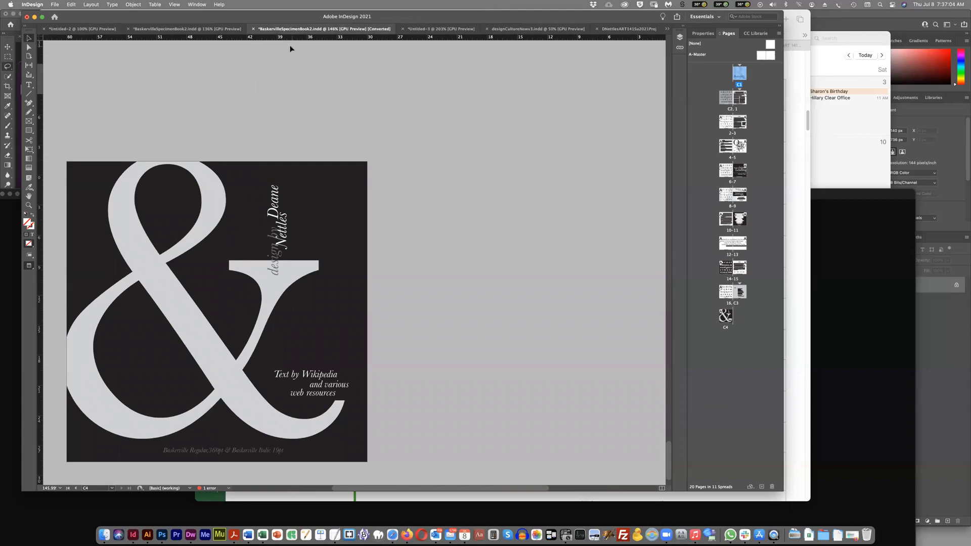
pyautogui.hscroll(10, 291, 49)
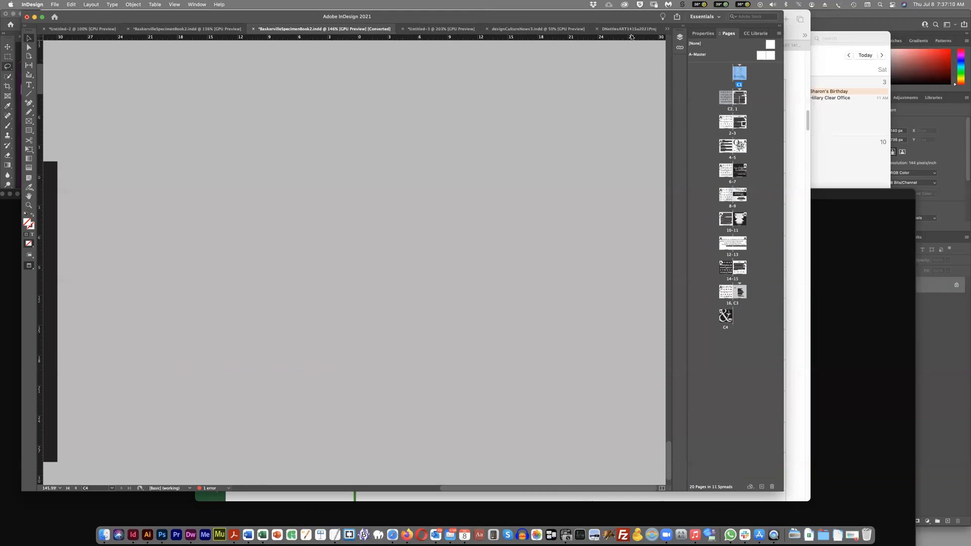
pyautogui.click(622, 29)
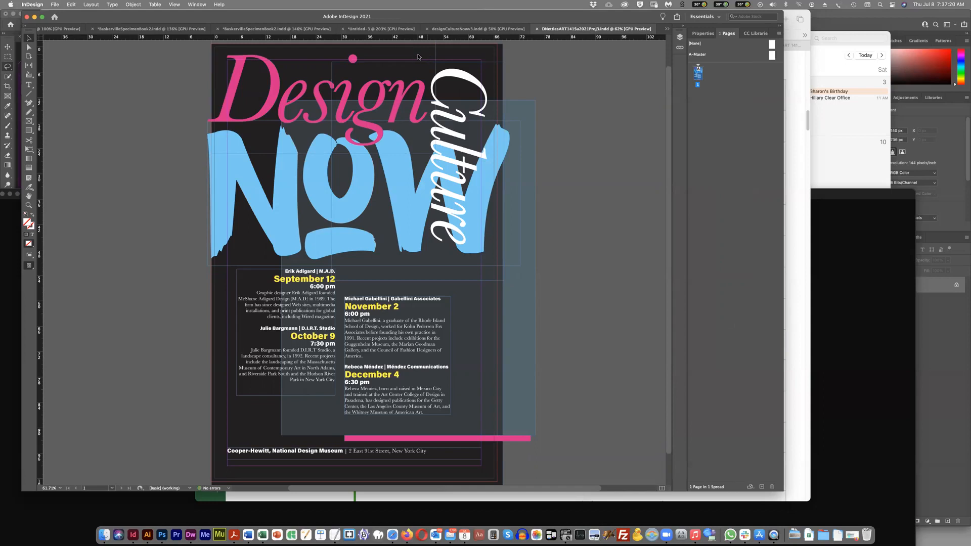
# Step: Try to package the poster to the desktop, replacing the existing Proj3 package folder
pyautogui.click(54, 5)
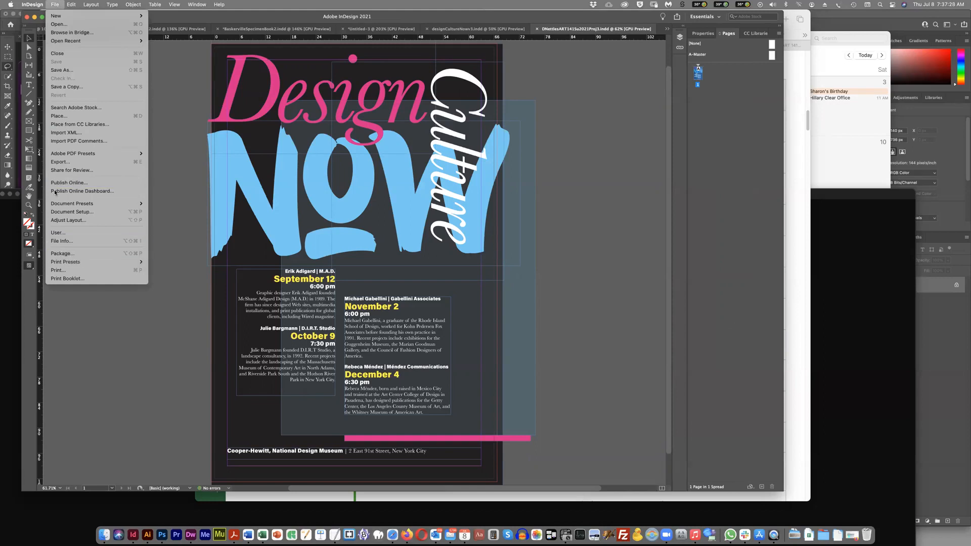
pyautogui.click(55, 255)
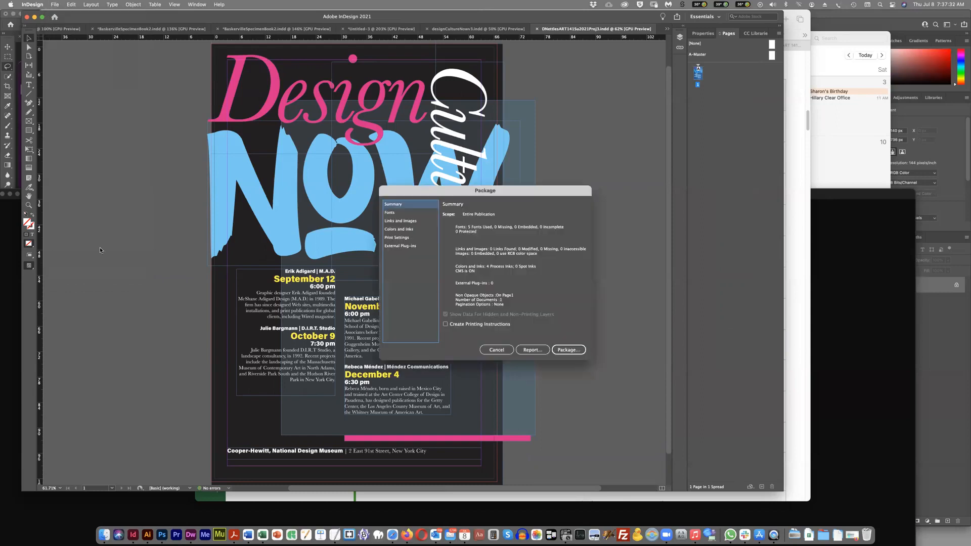
pyautogui.click(566, 351)
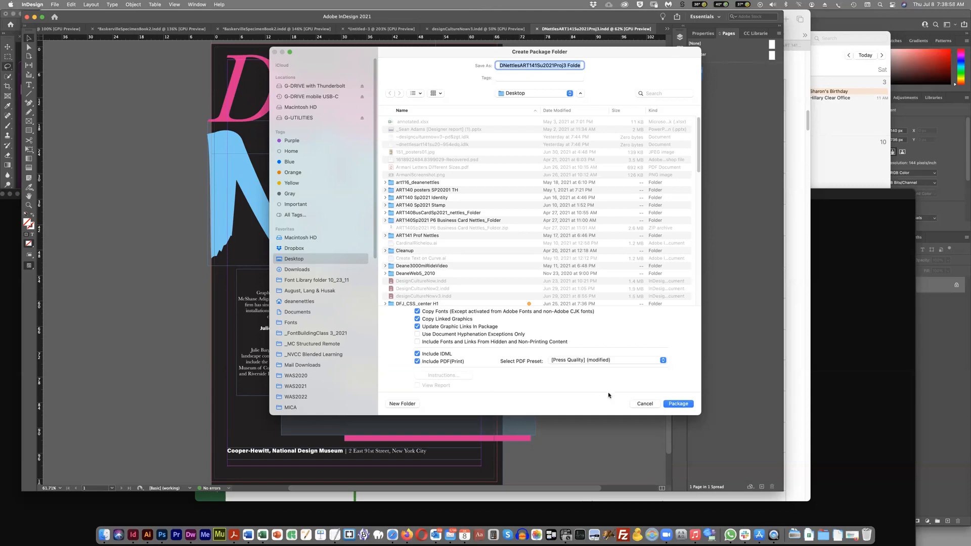
pyautogui.click(673, 405)
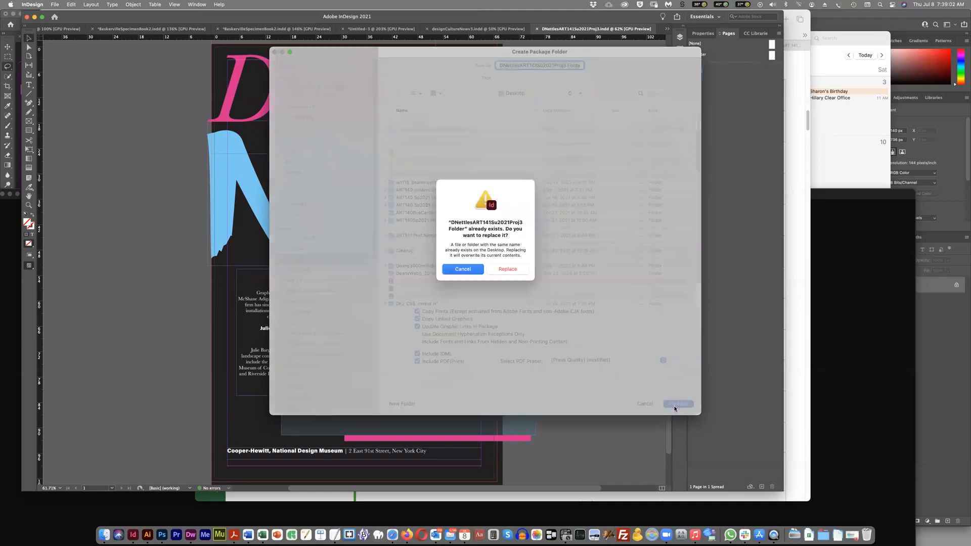
pyautogui.click(507, 270)
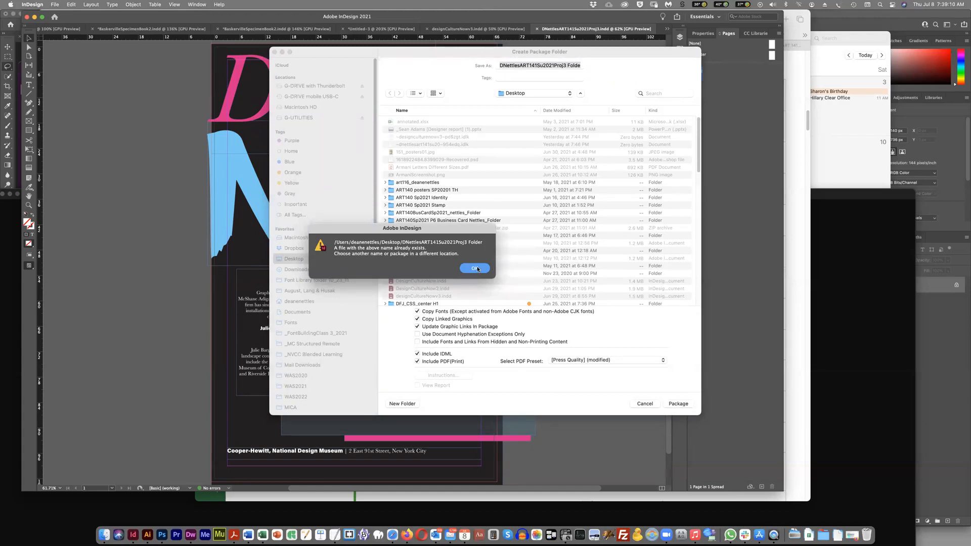
pyautogui.click(475, 268)
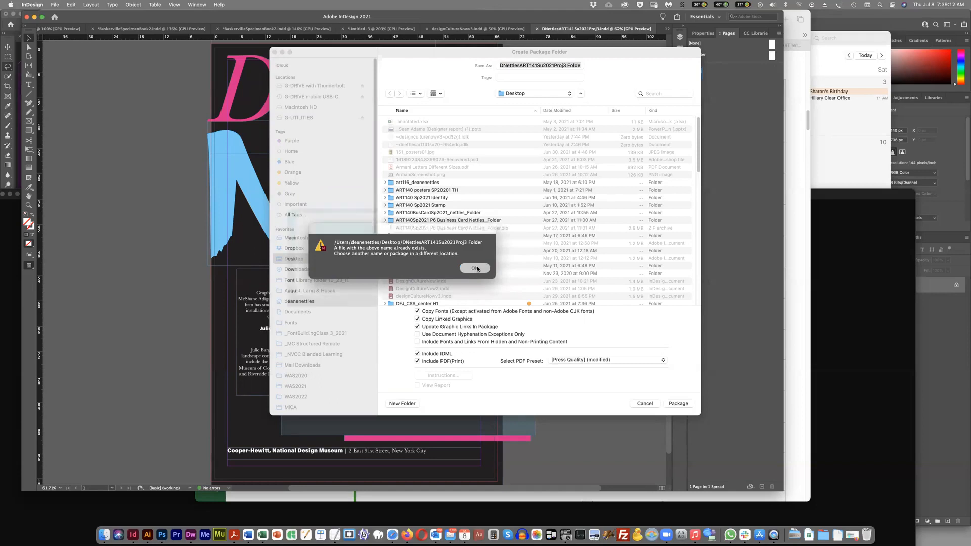
# Step: Switch to Finder, list the Desktop contents and move the existing Proj3 package folder to the trash
pyautogui.click(103, 534)
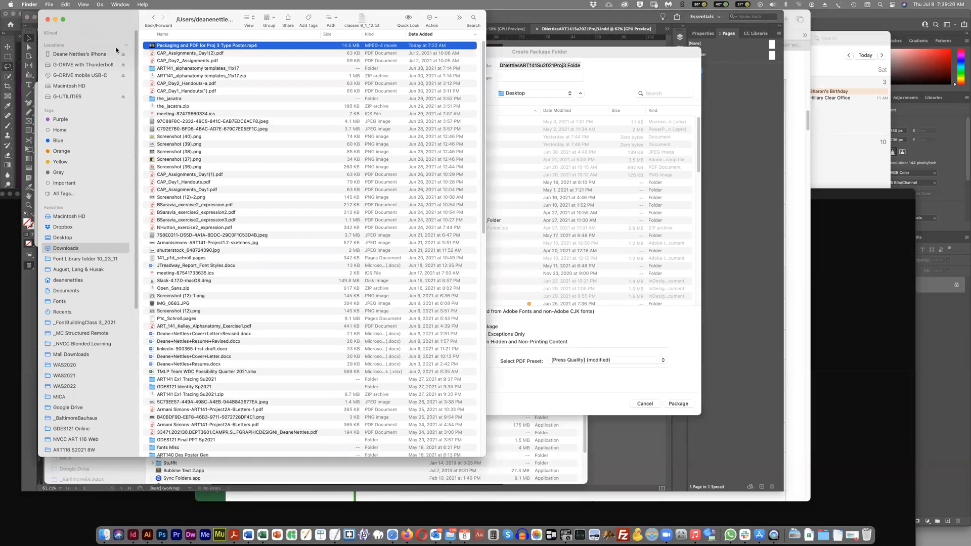
pyautogui.click(60, 238)
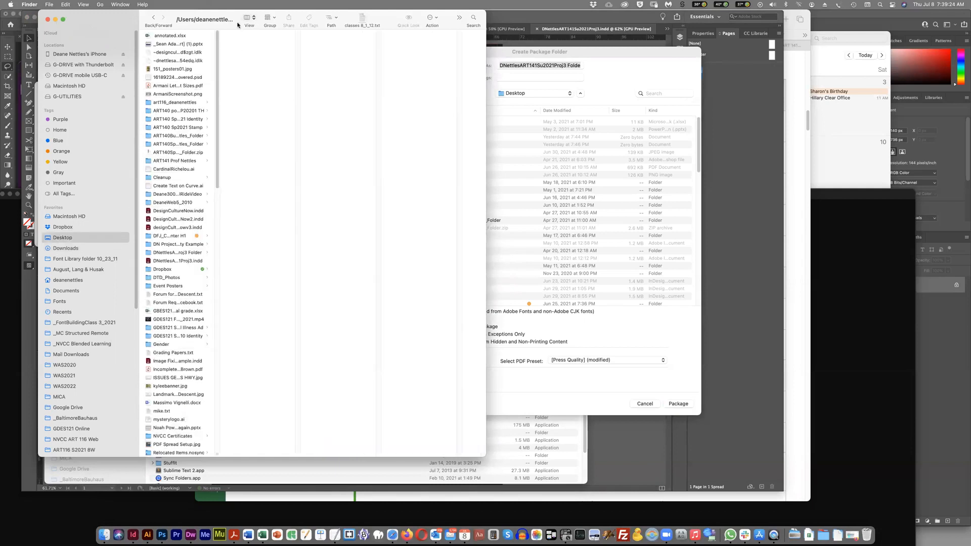
pyautogui.click(253, 18)
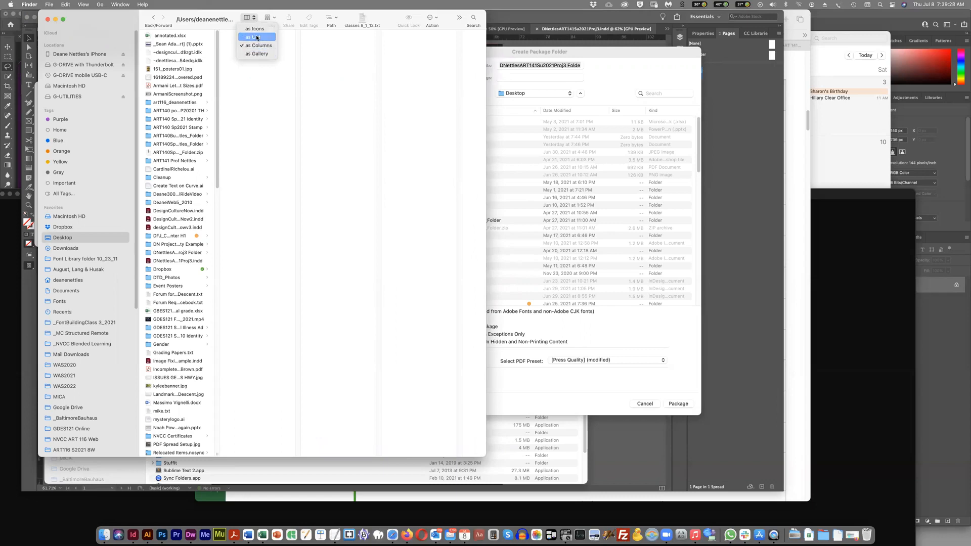
pyautogui.click(255, 37)
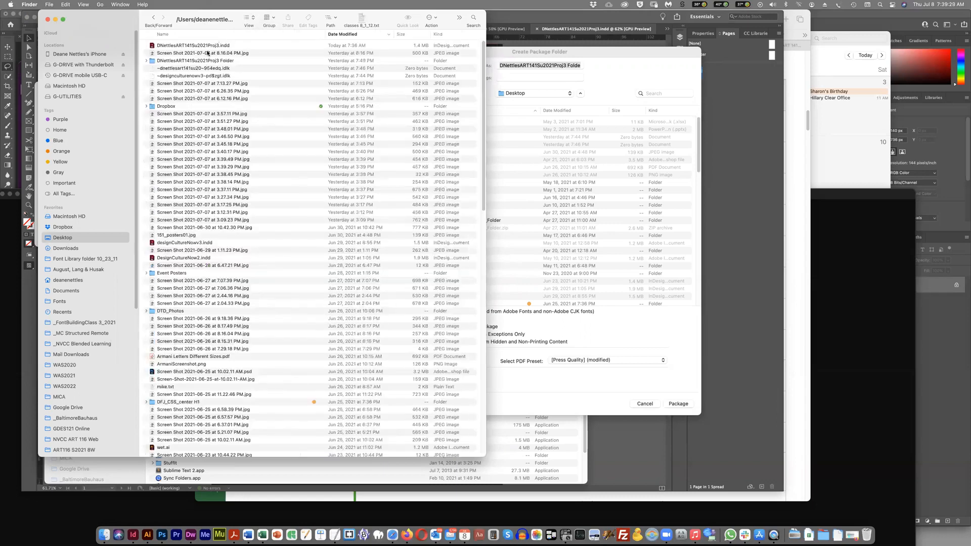
pyautogui.click(180, 59)
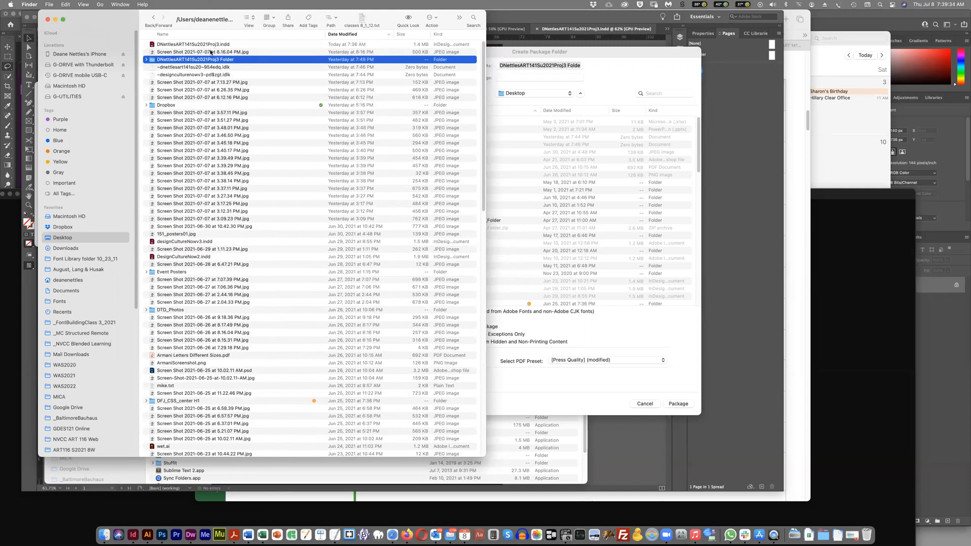
pyautogui.moveTo(544, 307); pyautogui.dragTo(866, 534)
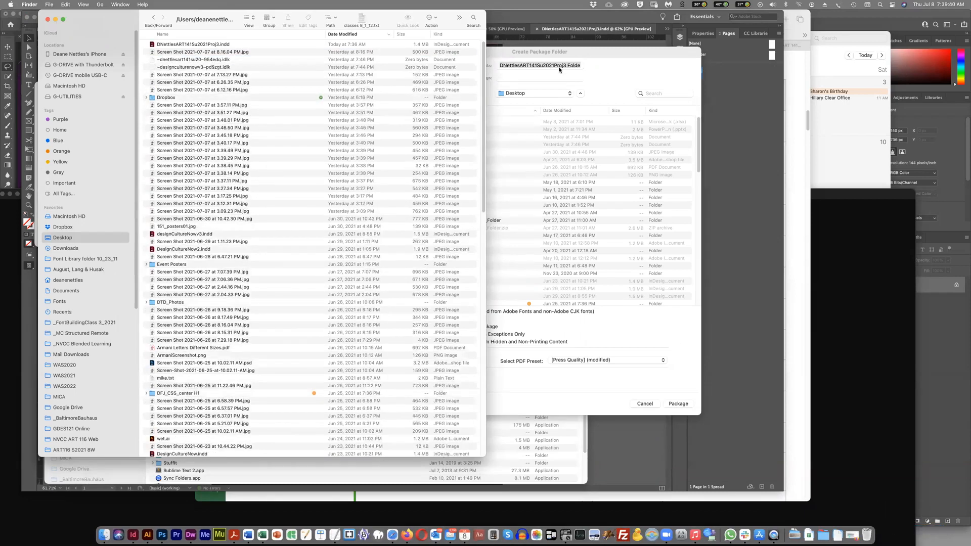
# Step: Return to InDesign and package the poster to the desktop with fonts, linked graphics, IDML and a Press Quality PDF, accepting the font notice
pyautogui.click(679, 82)
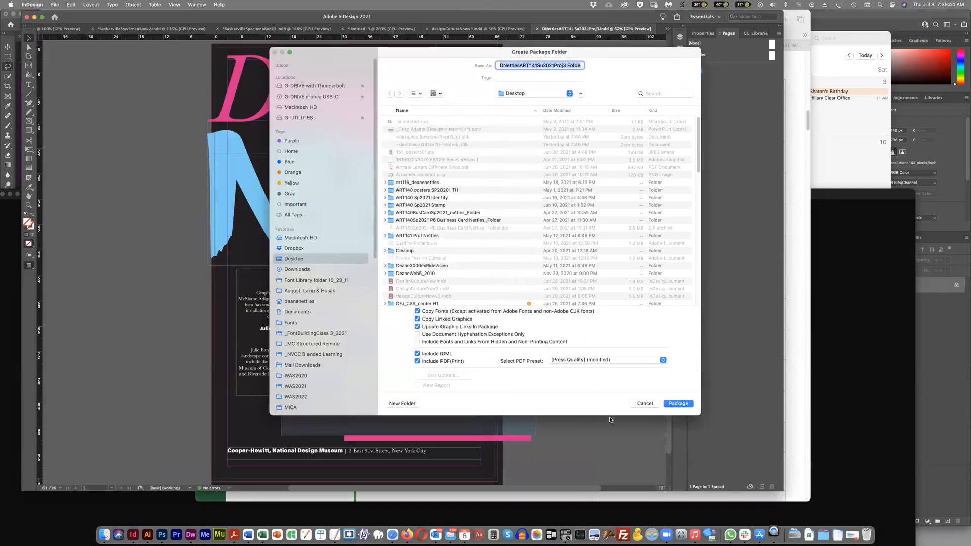
pyautogui.click(673, 404)
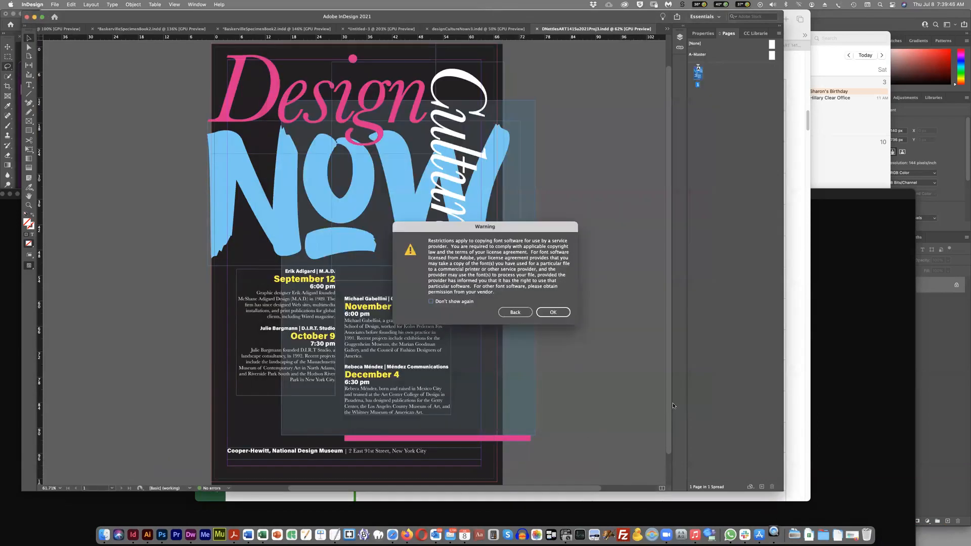
pyautogui.click(554, 313)
pyautogui.click(551, 312)
pyautogui.click(552, 313)
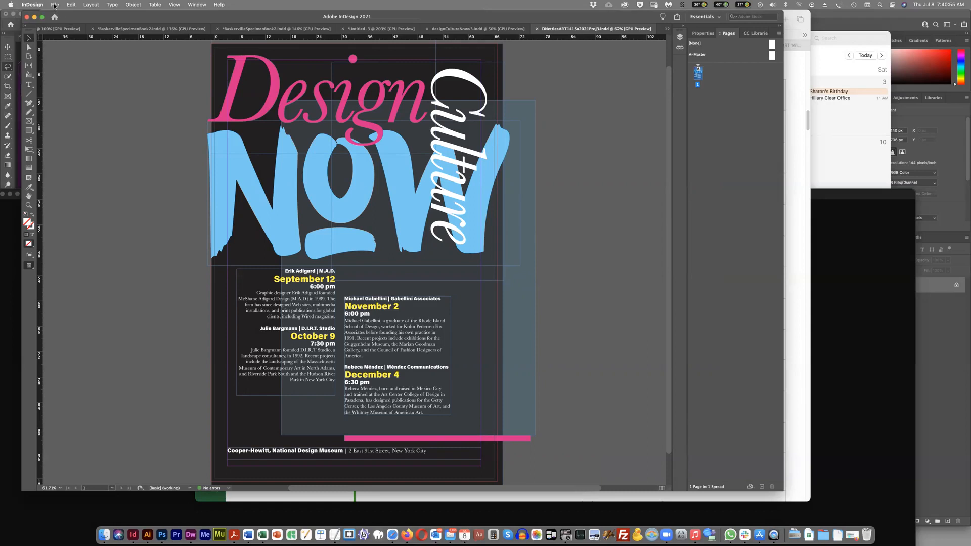
# Step: Start a PDF export of the poster with the Press Quality preset, replacing the existing Proj3 PDF in the package folder
pyautogui.click(55, 5)
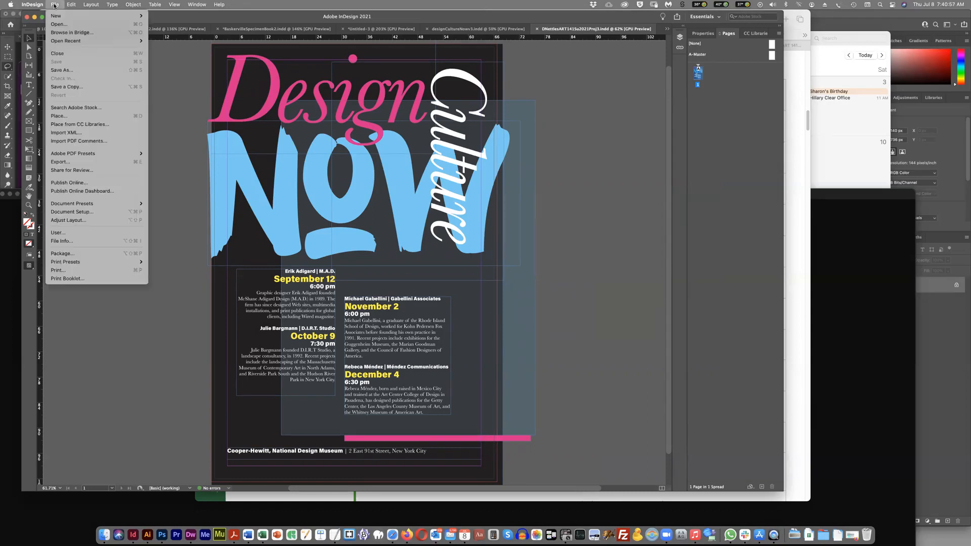
pyautogui.moveTo(93, 153)
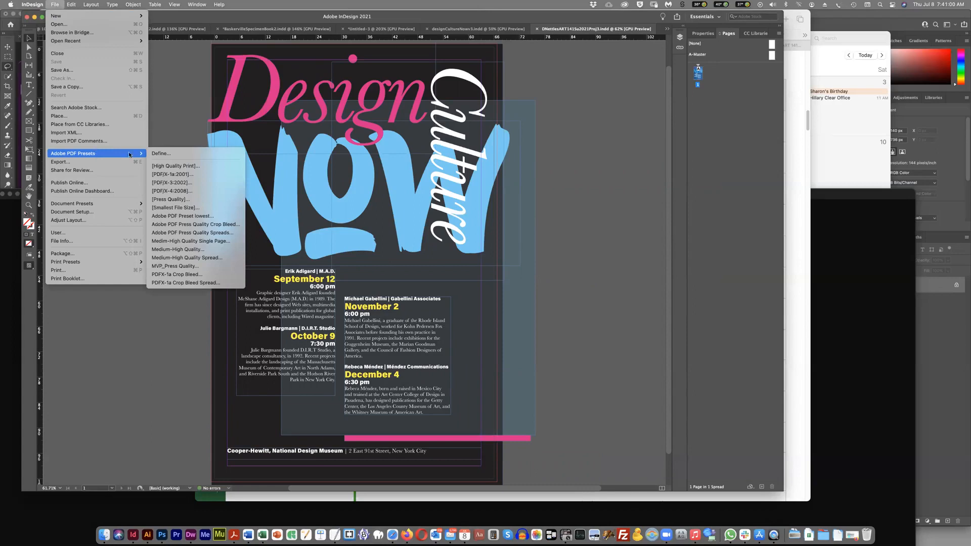
pyautogui.click(180, 200)
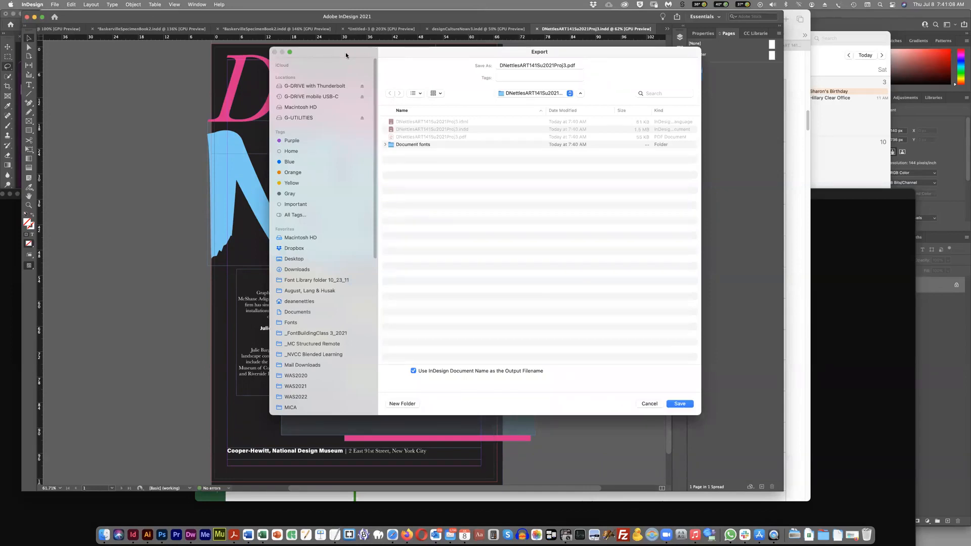
pyautogui.moveTo(344, 52); pyautogui.dragTo(316, 90)
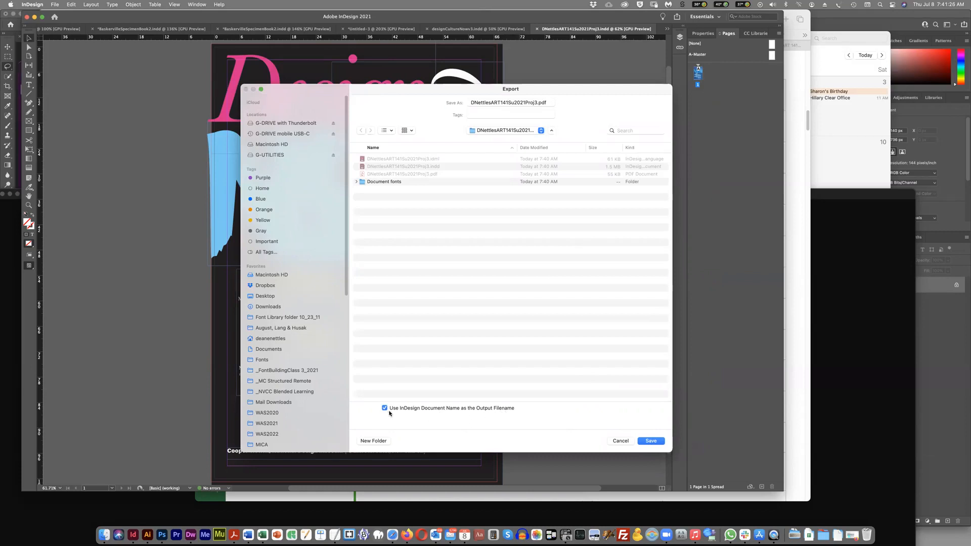
pyautogui.click(646, 442)
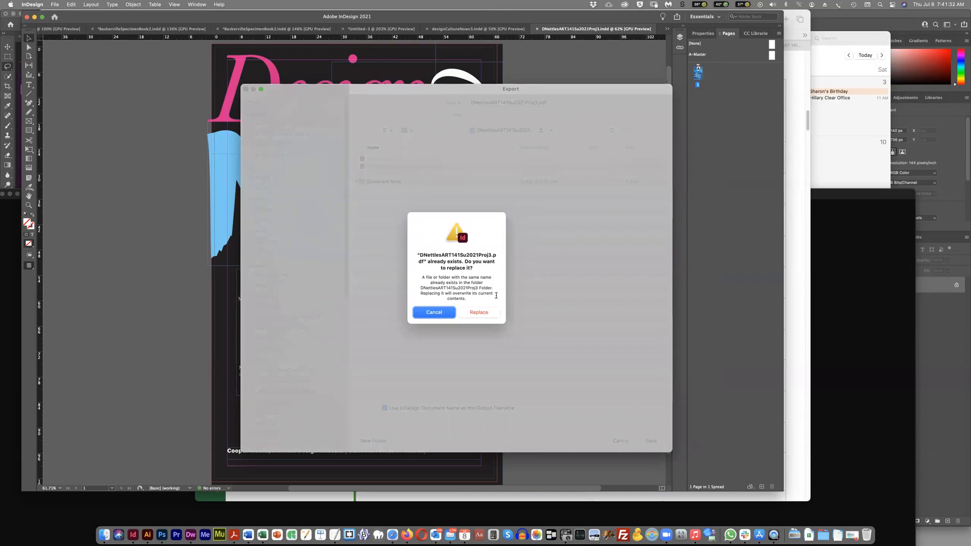
pyautogui.click(478, 312)
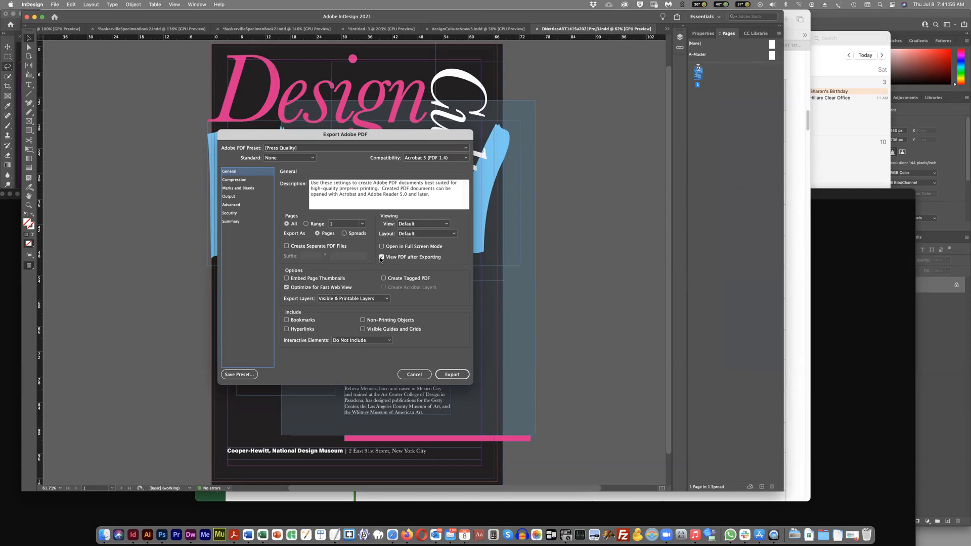
# Step: Turn on crop marks and the document bleed settings for the PDF, and export it
pyautogui.click(235, 188)
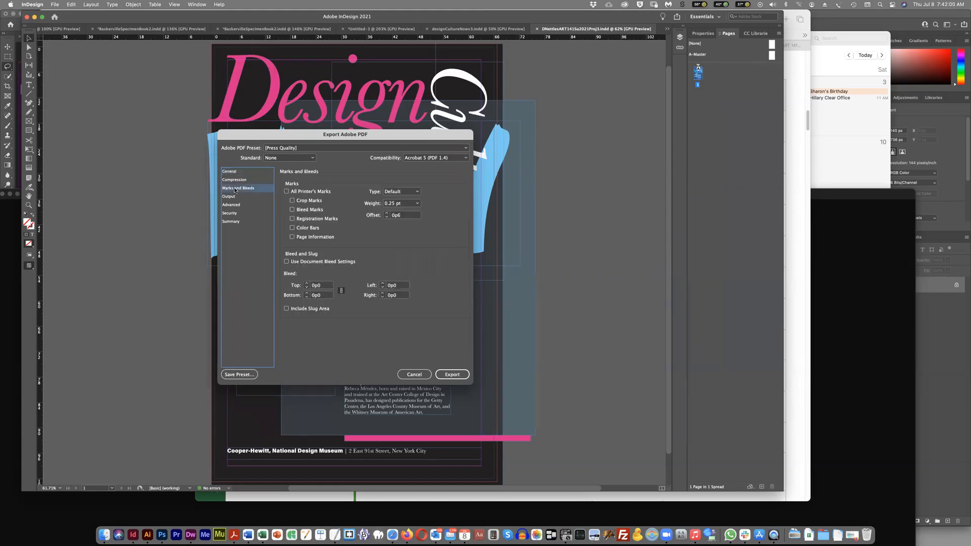
pyautogui.click(291, 200)
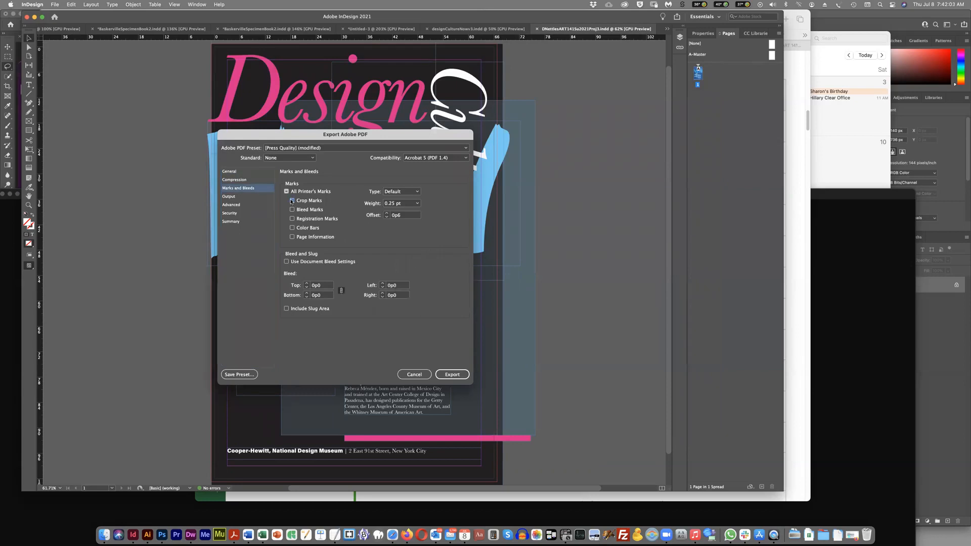
pyautogui.click(286, 262)
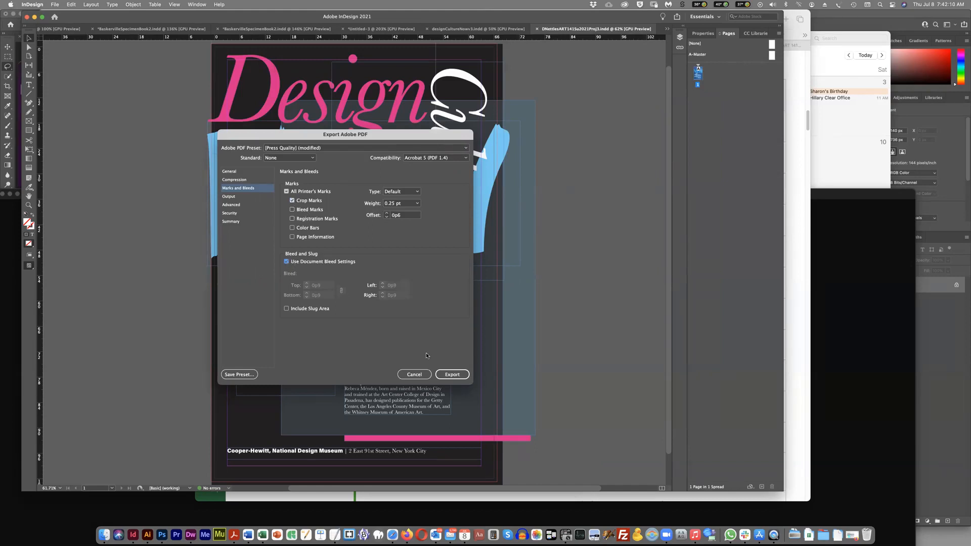
pyautogui.click(449, 374)
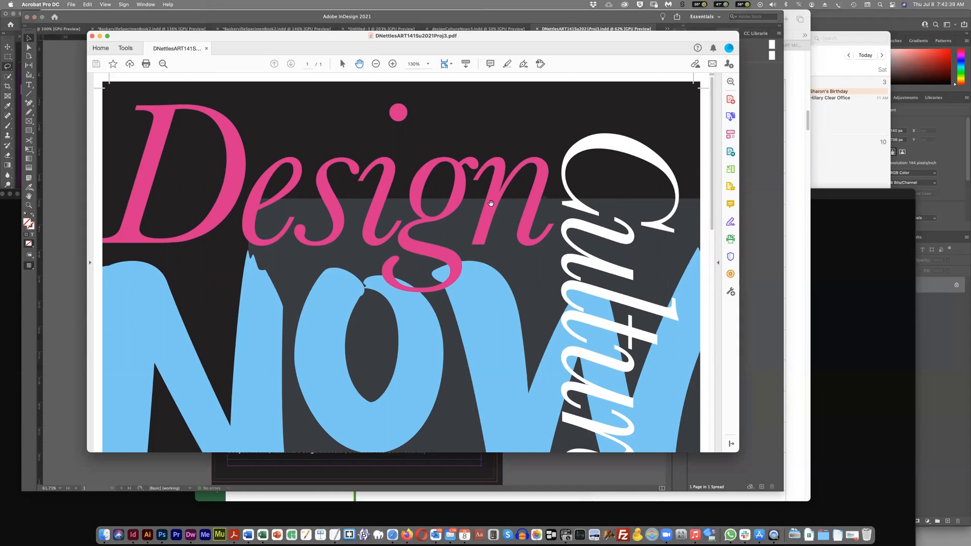
# Step: View the whole poster page in Acrobat, close the PDF and the Acrobat window, and return to InDesign
pyautogui.press('super+0')
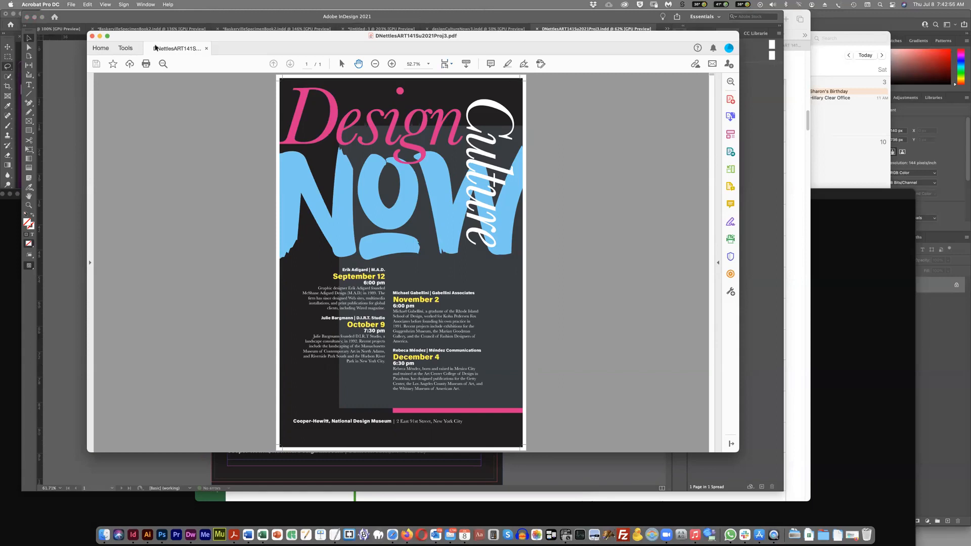
pyautogui.click(206, 49)
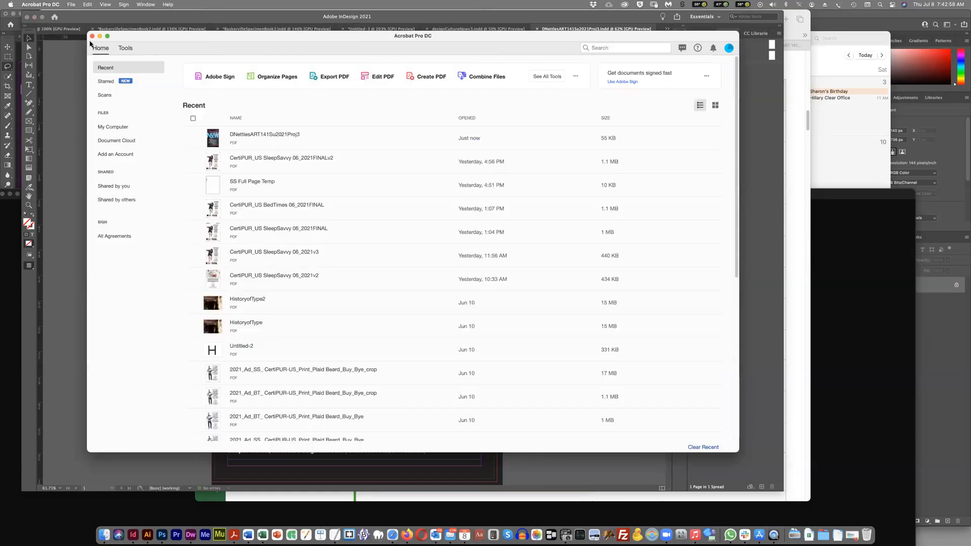
pyautogui.click(92, 36)
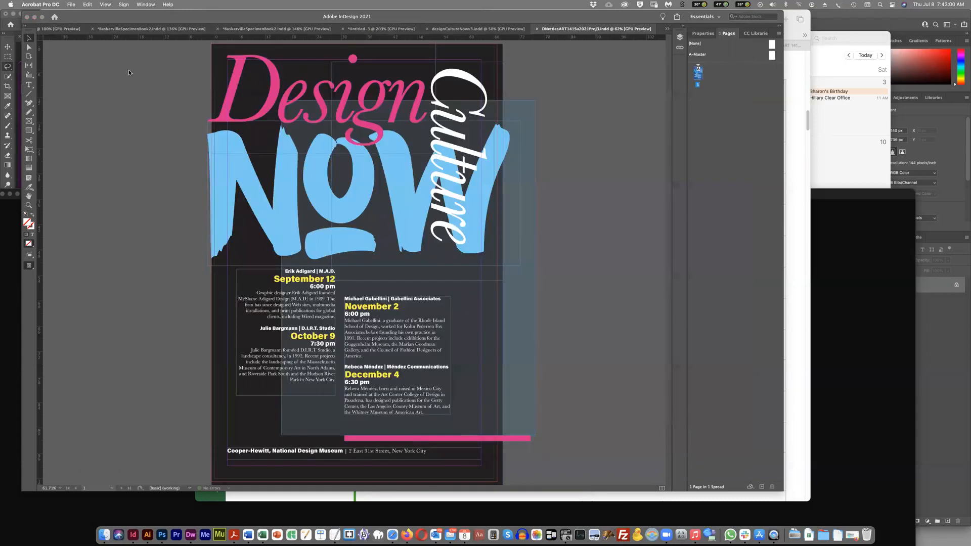
pyautogui.click(142, 83)
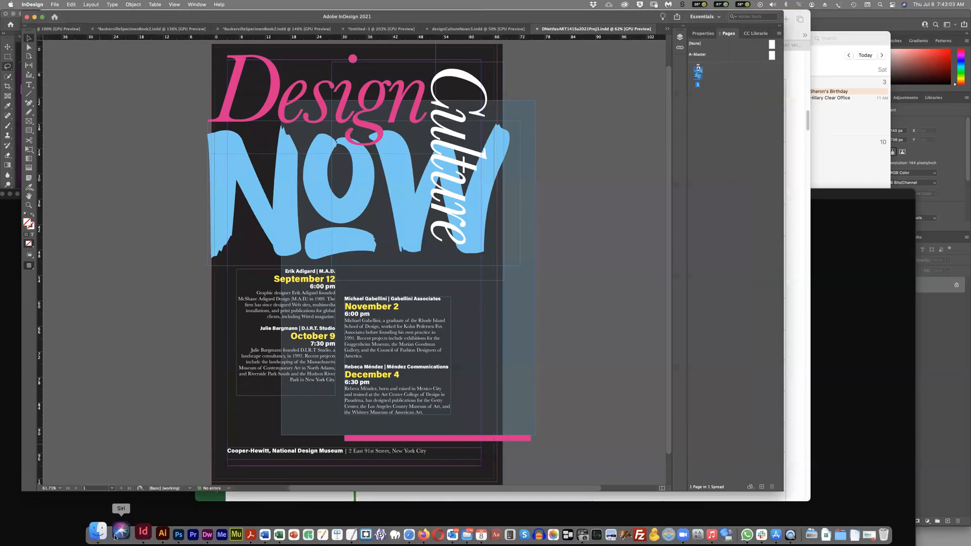
# Step: Switch to Finder and examine the Proj3 package folder's contents, including its Document fonts folder
pyautogui.click(104, 535)
pyautogui.scroll(3, 176, 183)
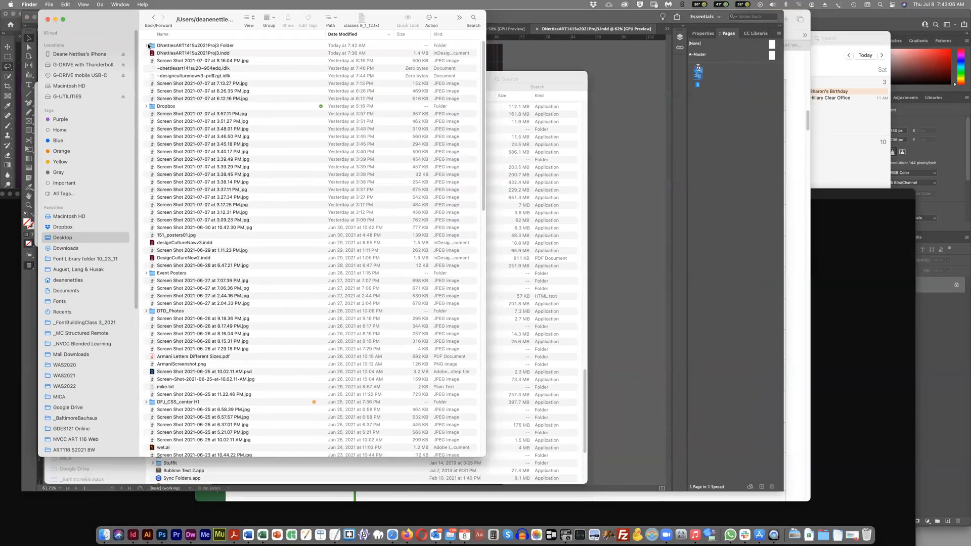
pyautogui.doubleClick(152, 45)
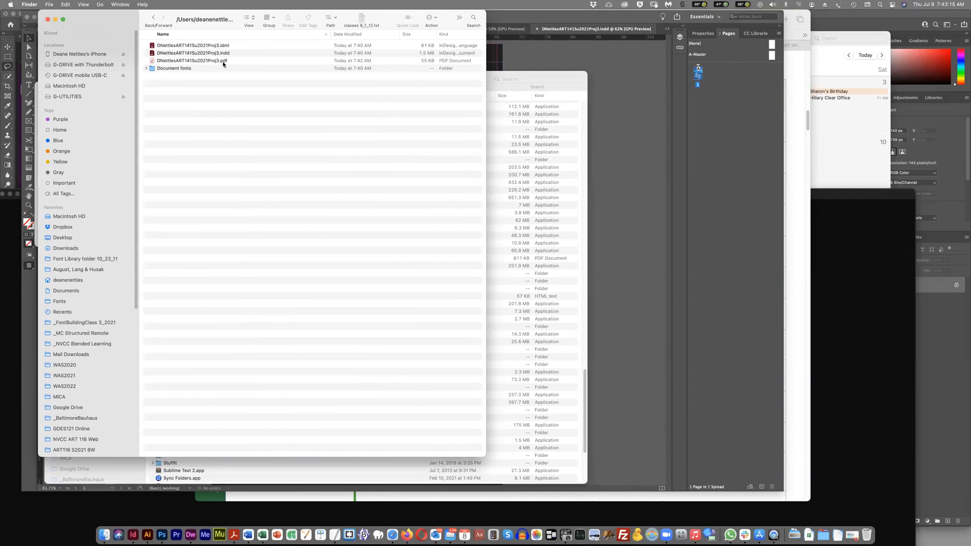
pyautogui.click(145, 69)
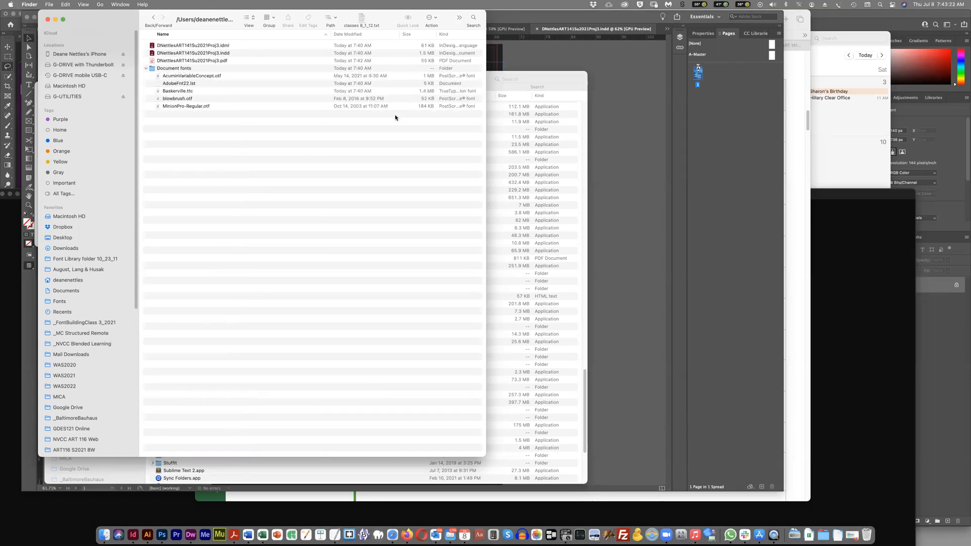
pyautogui.click(145, 69)
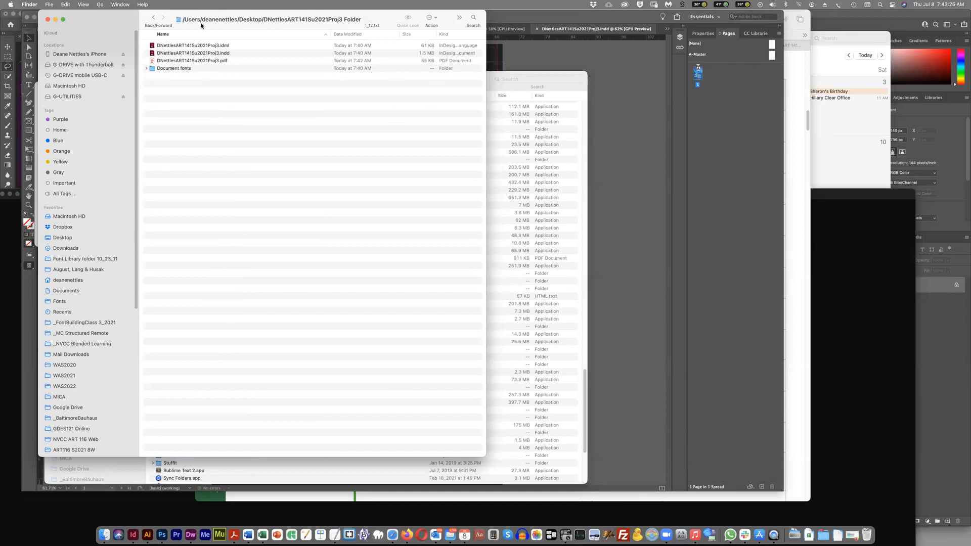
# Step: Go back to the Desktop listing and compress the Proj3 package folder
pyautogui.click(153, 18)
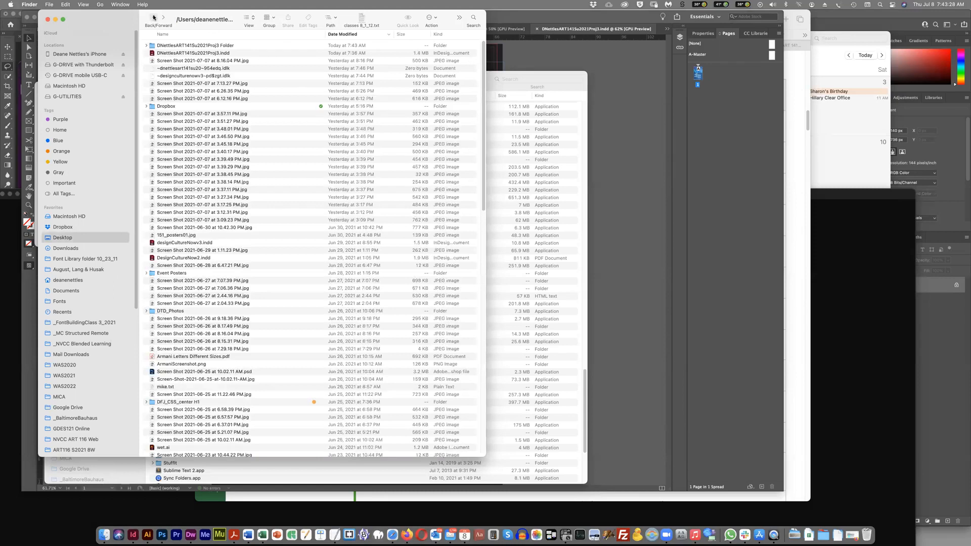
pyautogui.click(151, 45)
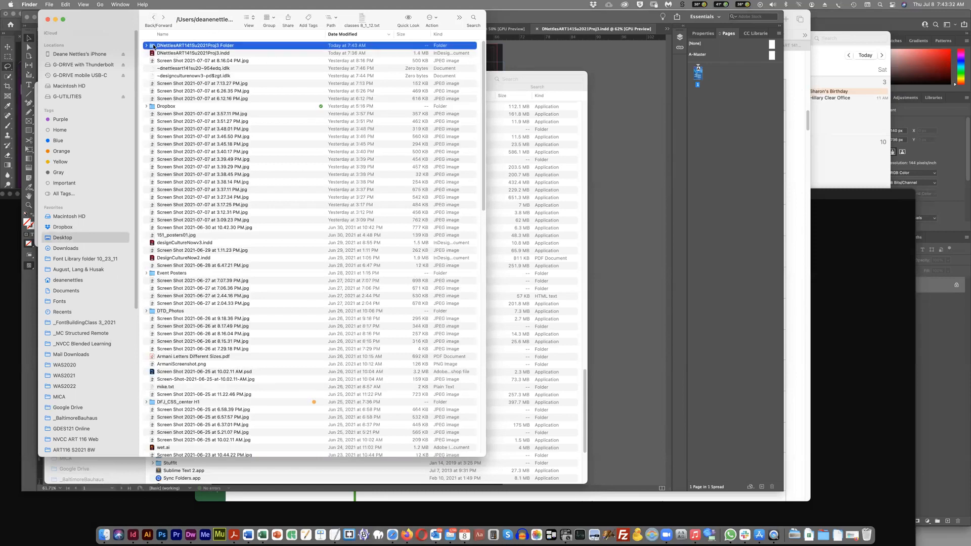
pyautogui.click(49, 4)
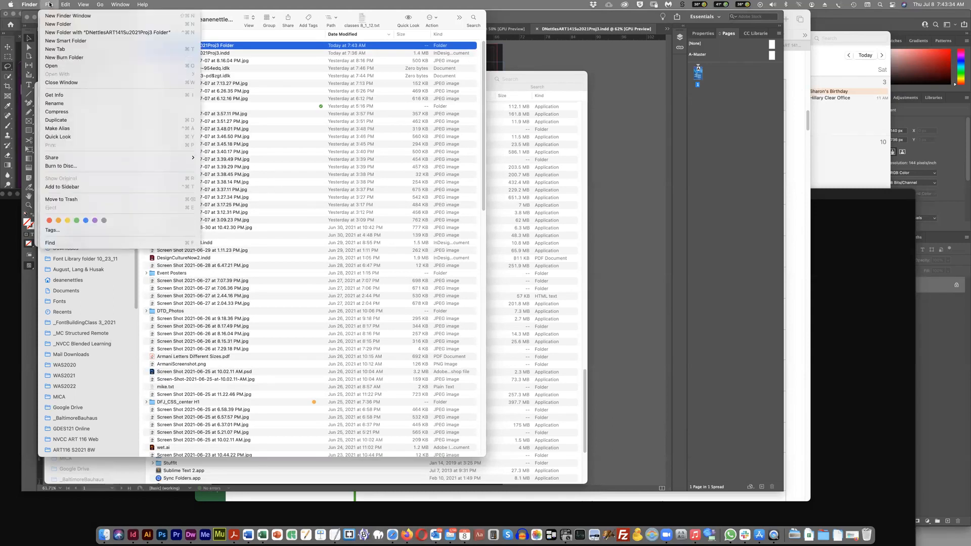
pyautogui.click(58, 114)
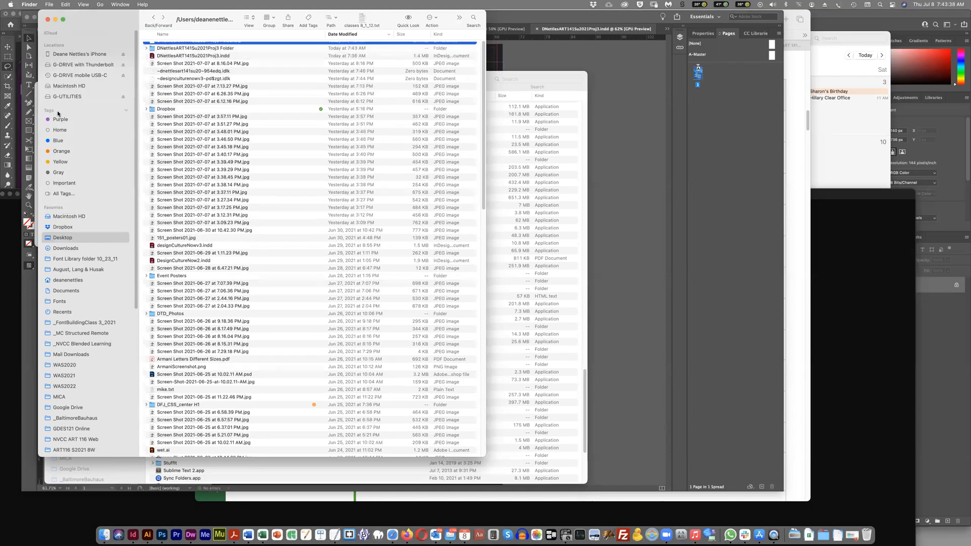